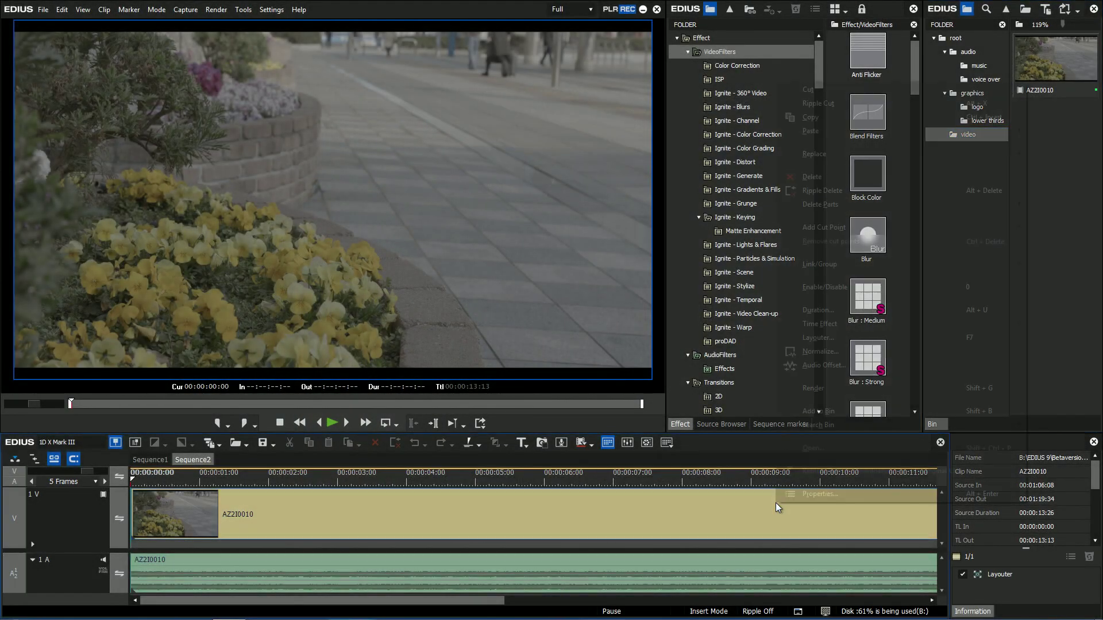
- Inspect the timeline clip's properties to confirm it is Cinema RAW Light
right_click(775, 502)
click(798, 495)
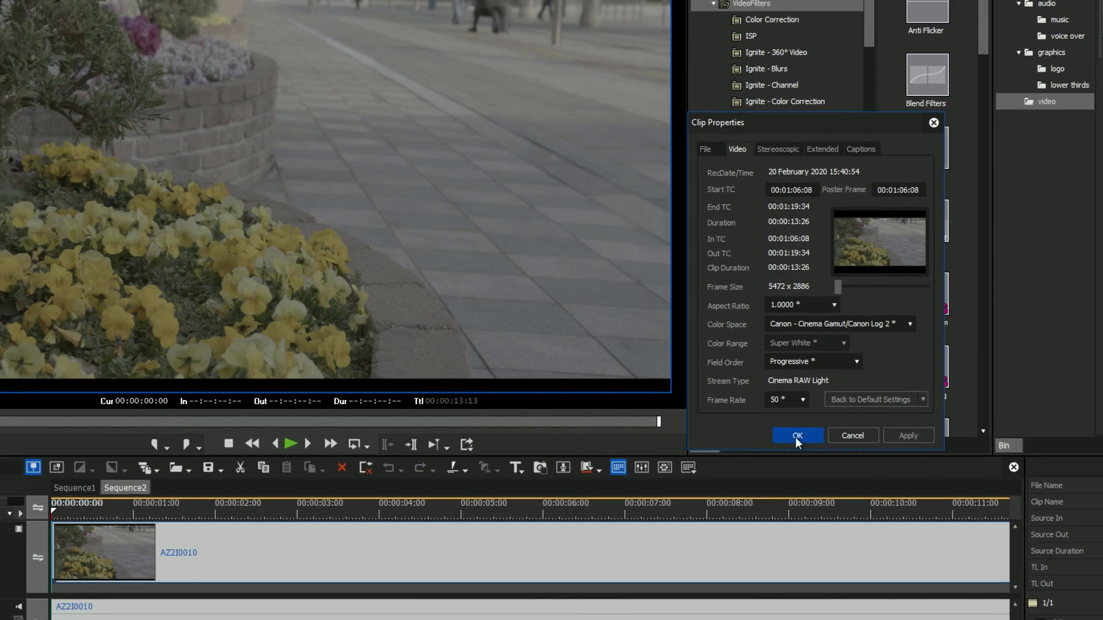
click(813, 447)
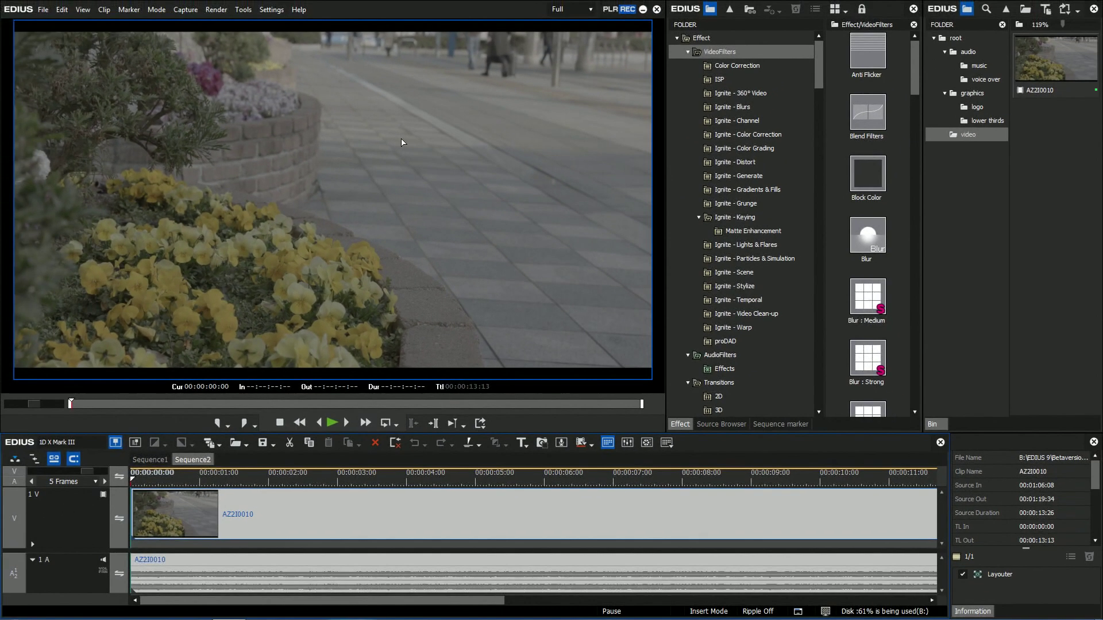
- Enable CUDA decoding on the GeForce RTX 2060 for Cinema RAW in System Settings
click(272, 10)
click(290, 24)
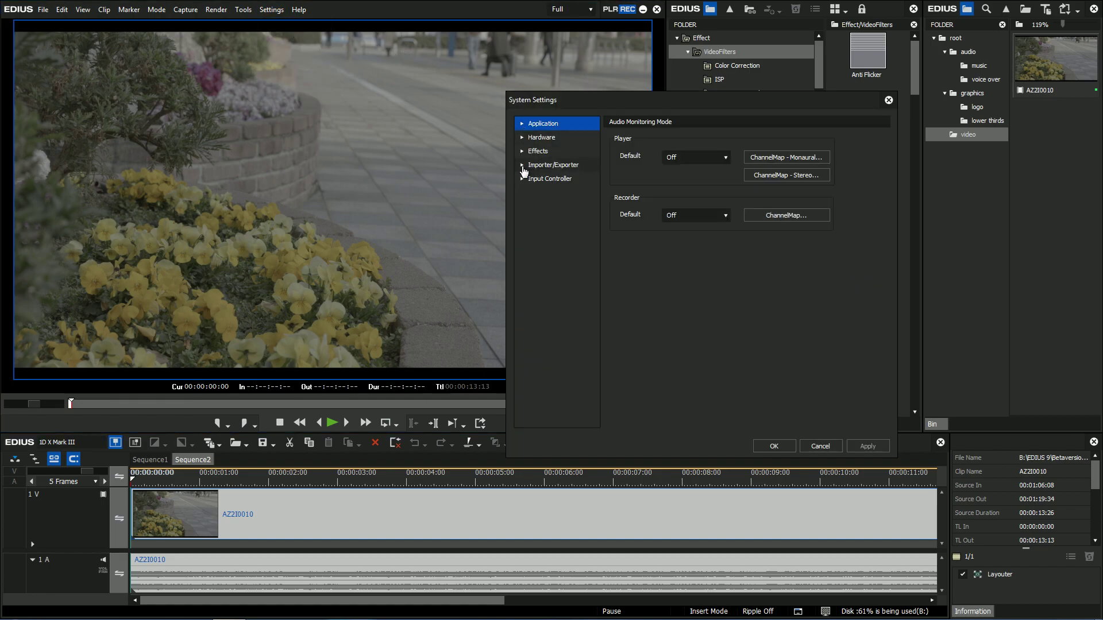
click(522, 165)
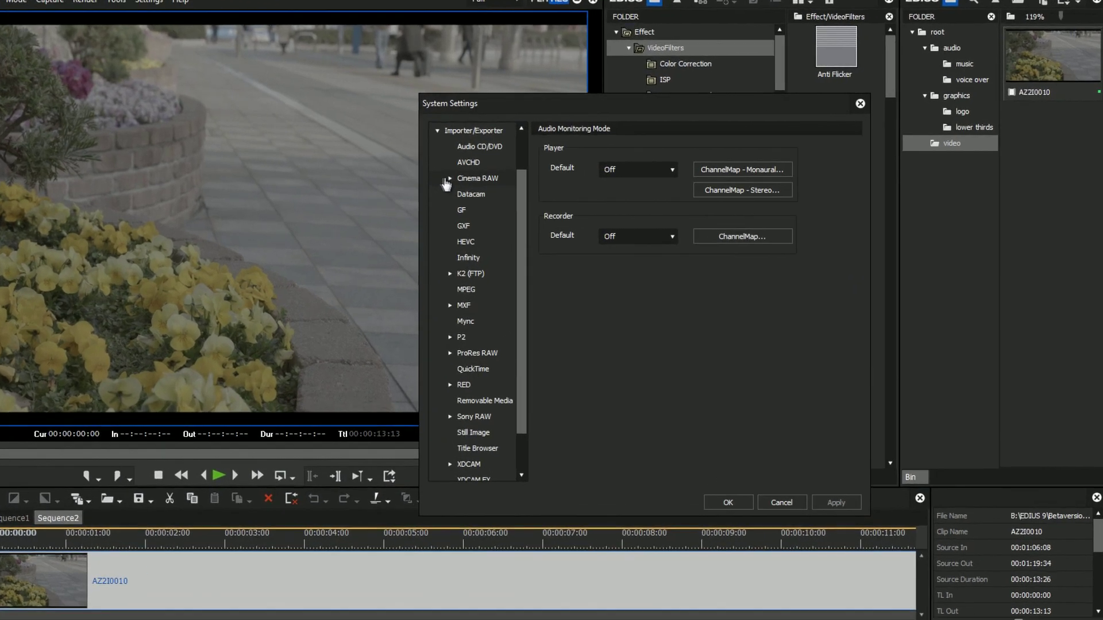
click(448, 179)
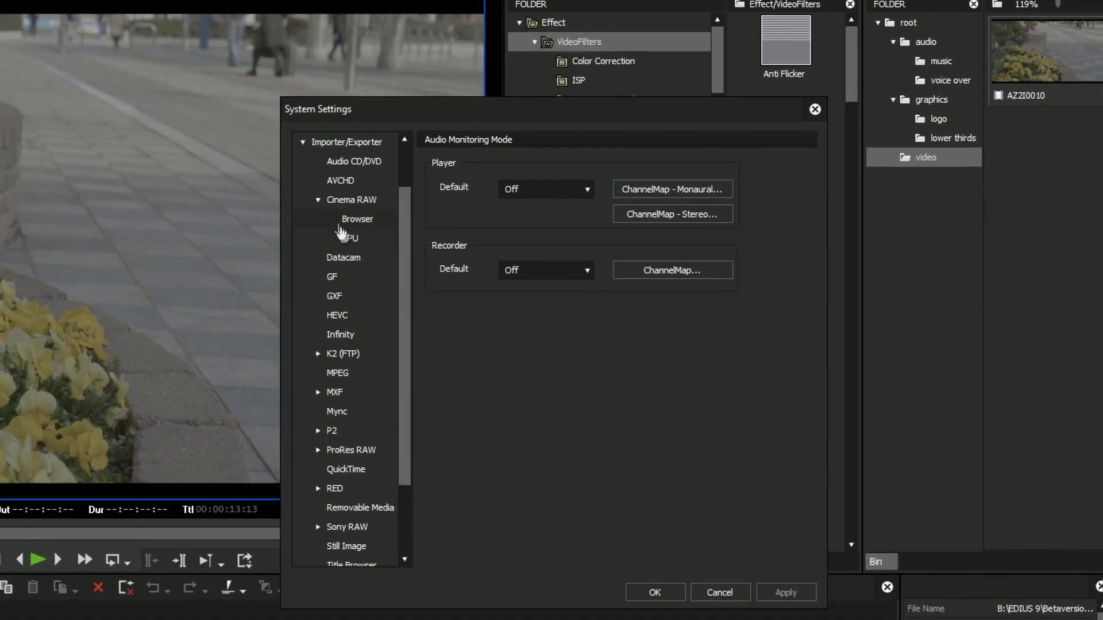
click(363, 246)
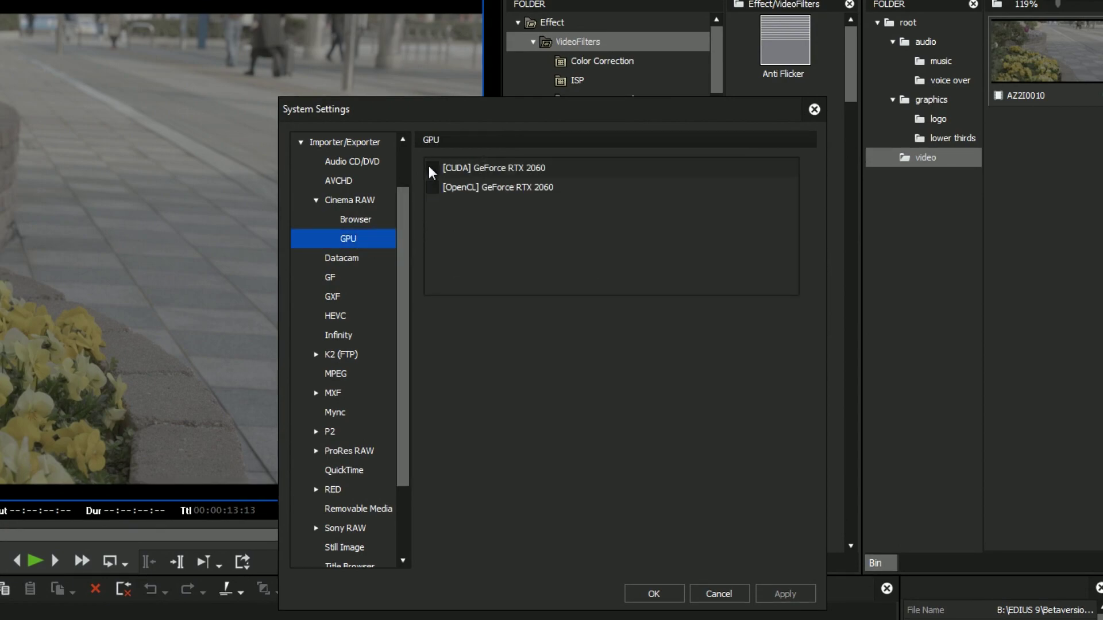
click(431, 168)
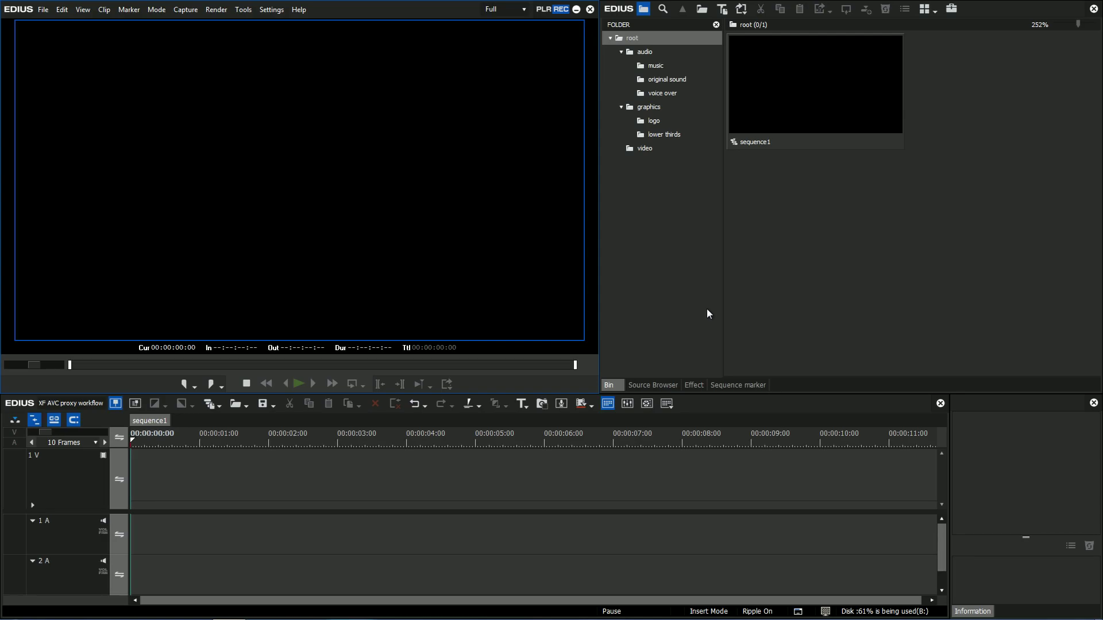
- Import both MXF clips from SDCard > CONTENTS > CLIPS001 into the bin
double_click(818, 229)
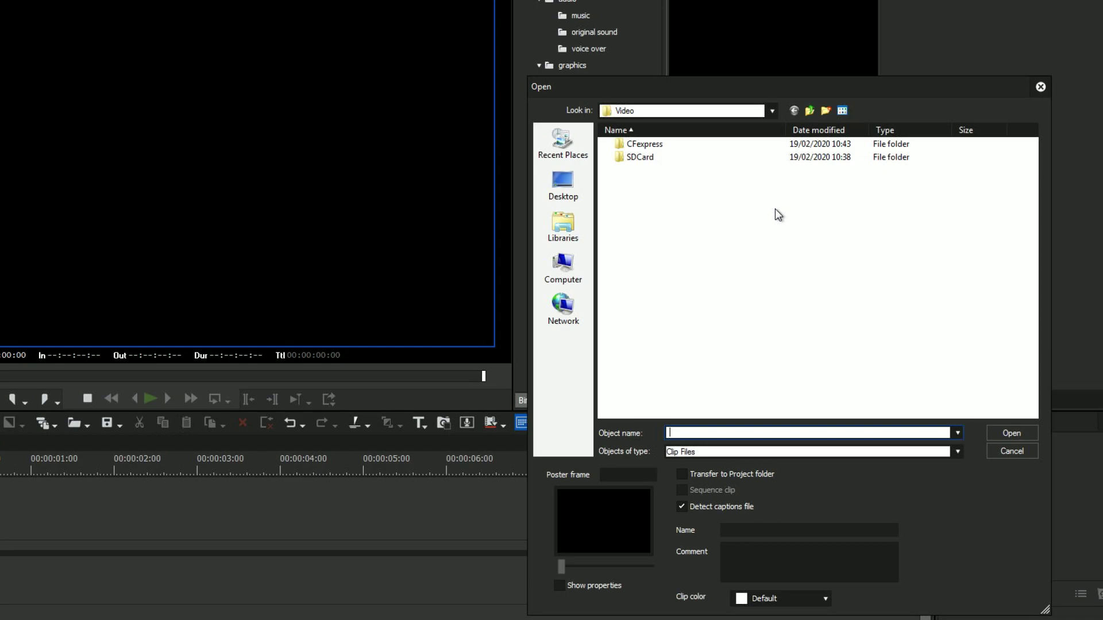
double_click(677, 156)
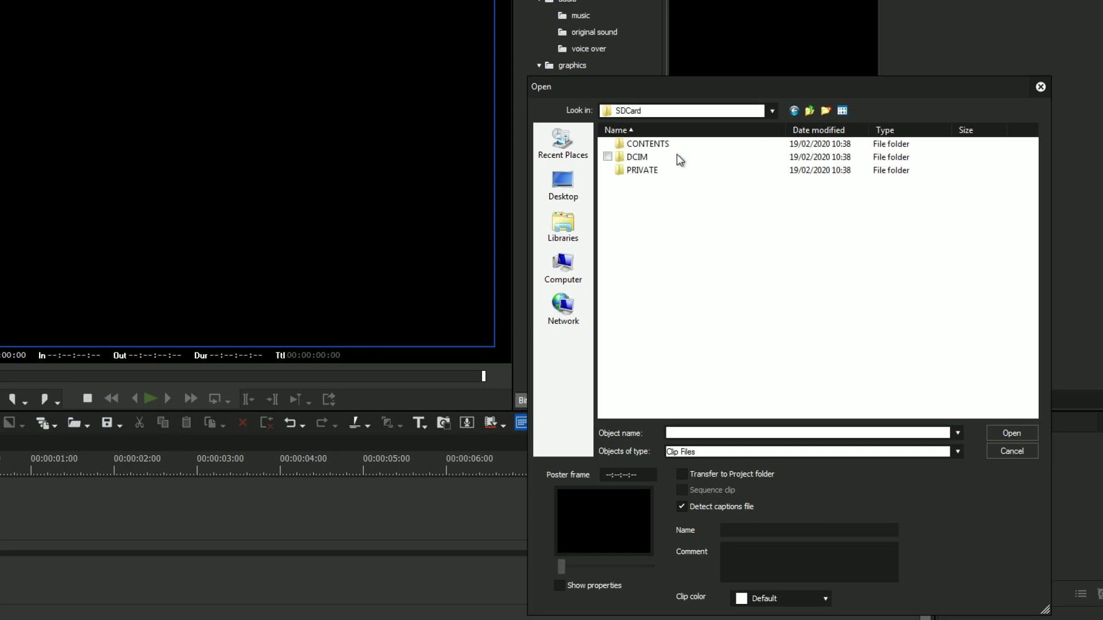
double_click(674, 144)
double_click(674, 144)
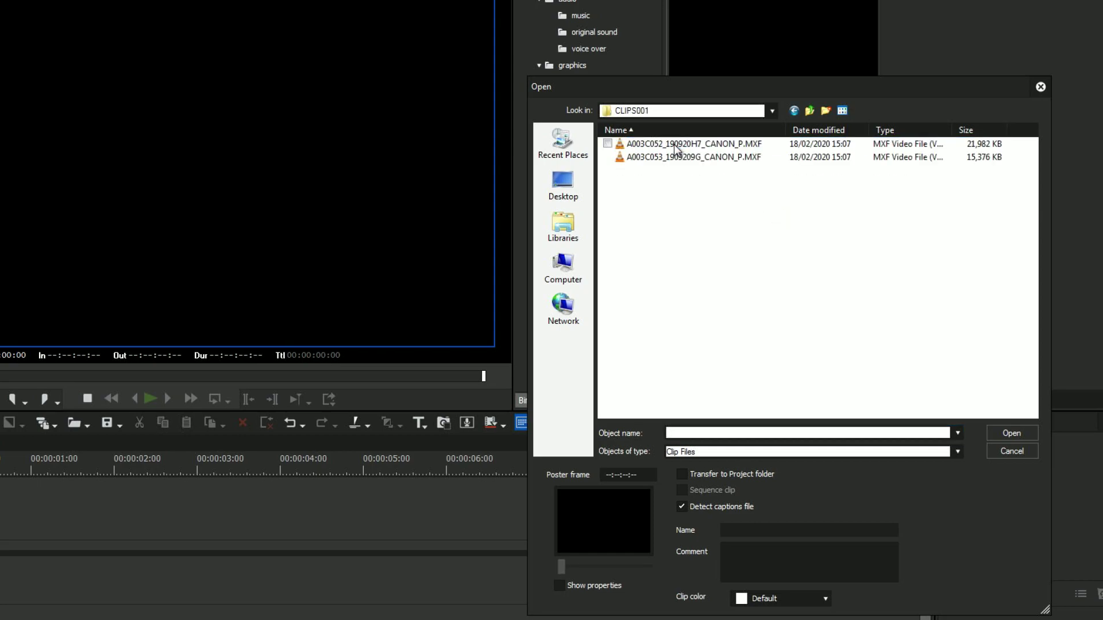
click(674, 144)
shift+click(674, 156)
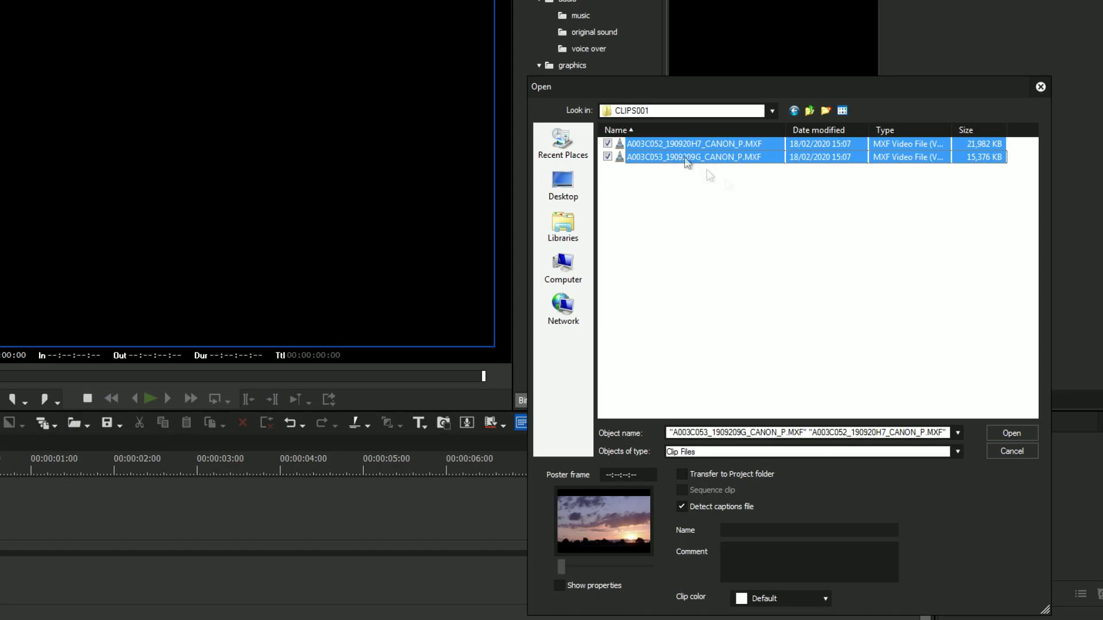
click(1001, 433)
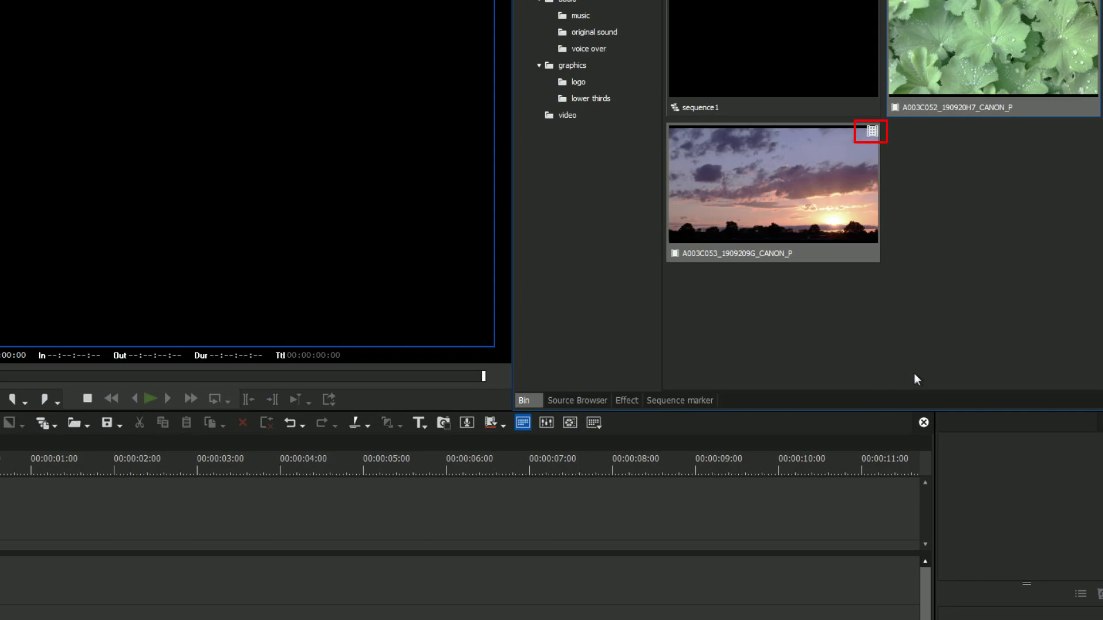
- Place both clips on the timeline, trim the leaf clip to 2:36, shorten the sunset clip, and show the Source Browser
drag(949, 53, 134, 467)
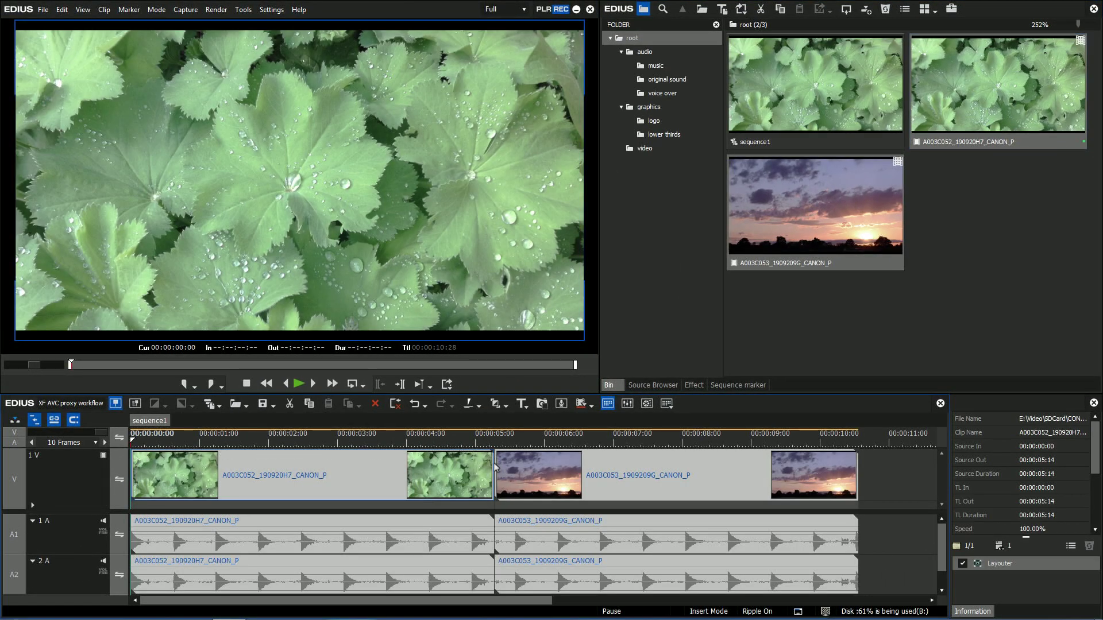
drag(494, 466, 318, 471)
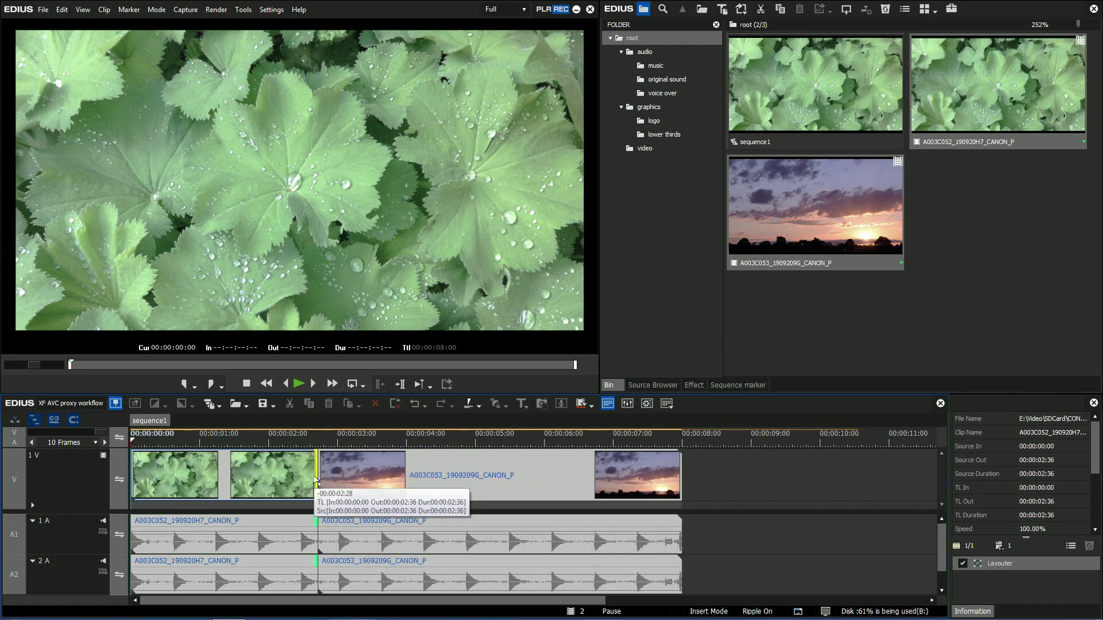
drag(681, 475, 516, 478)
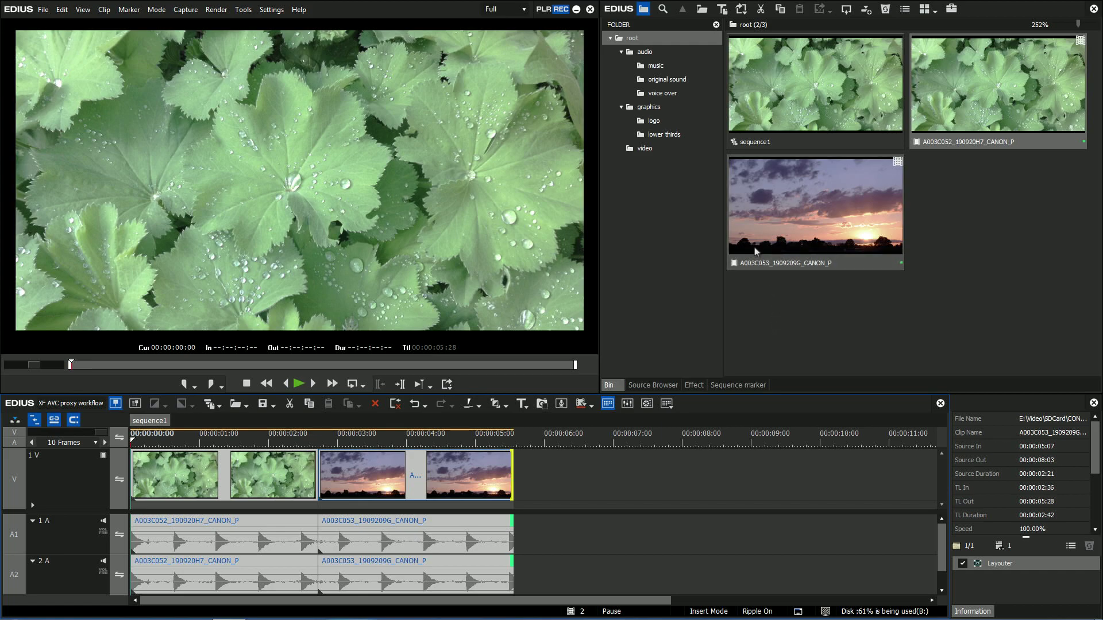
click(657, 384)
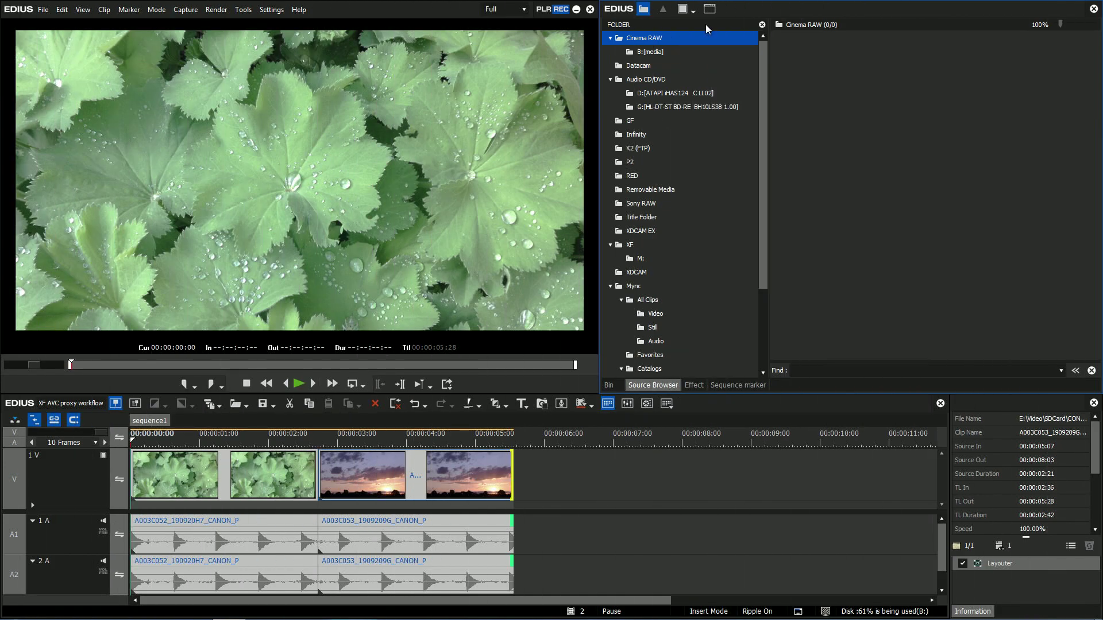
- Add the CFexpress folder as a Cinema RAW source in the Source Browser
right_click(706, 40)
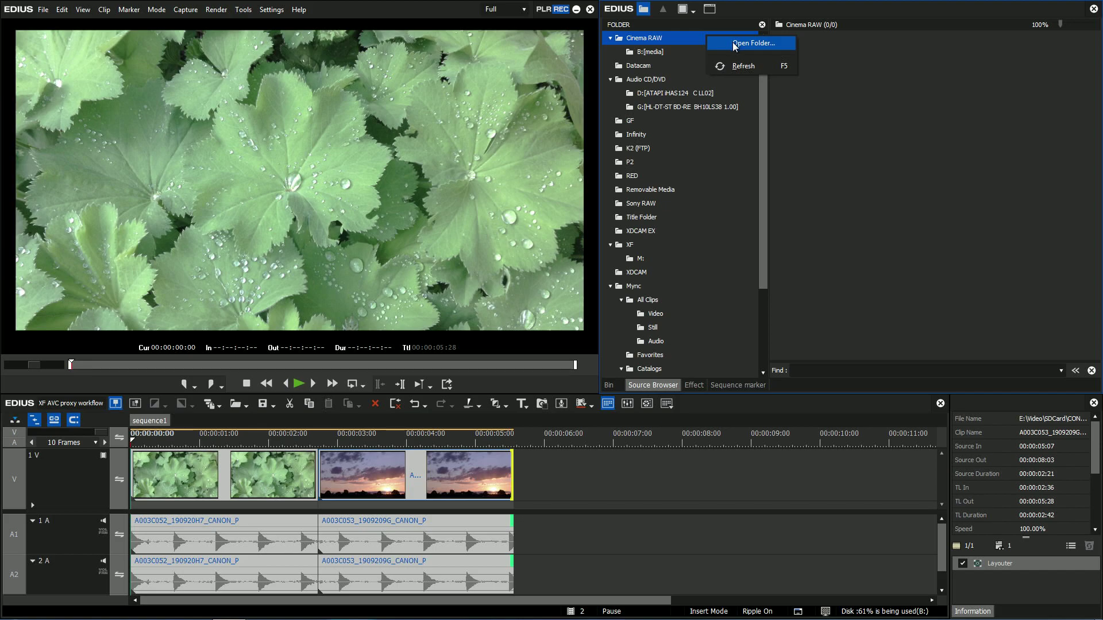
click(732, 43)
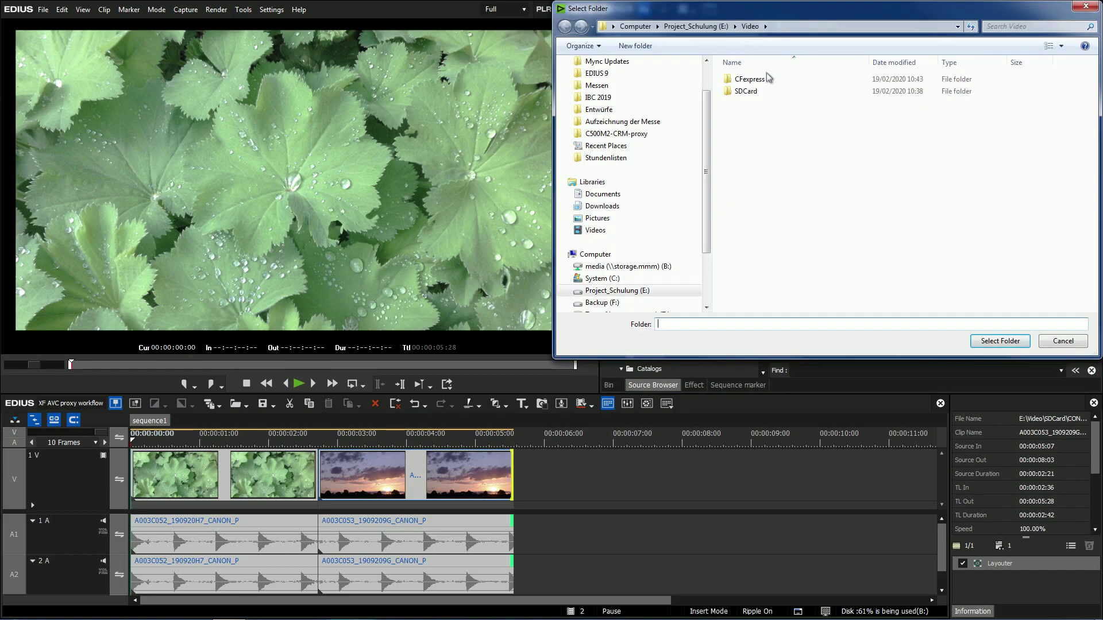
click(748, 79)
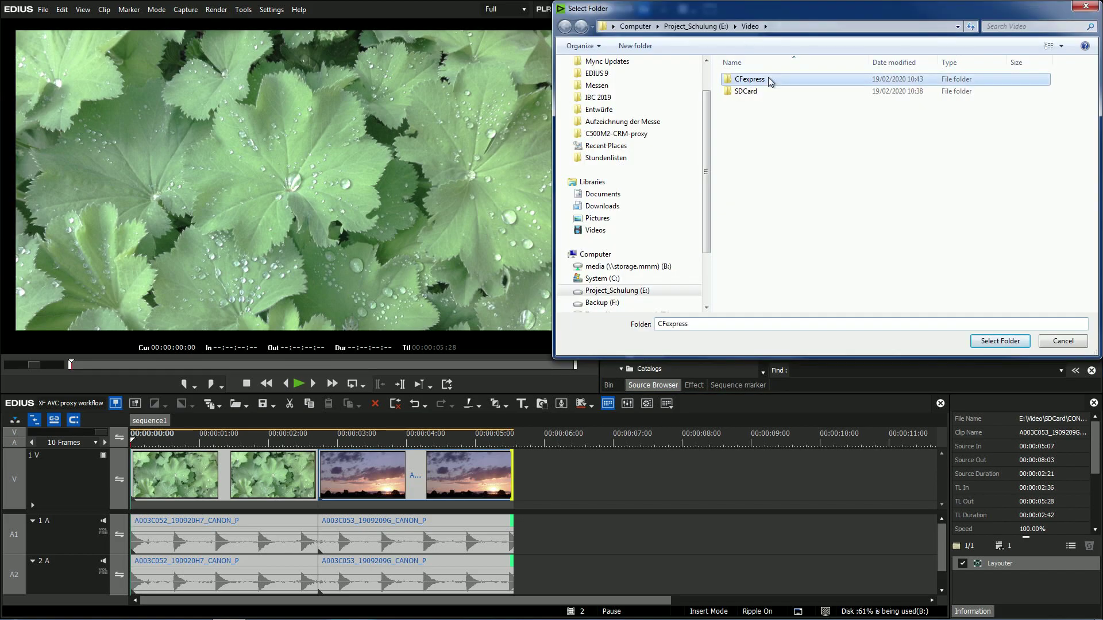
click(999, 340)
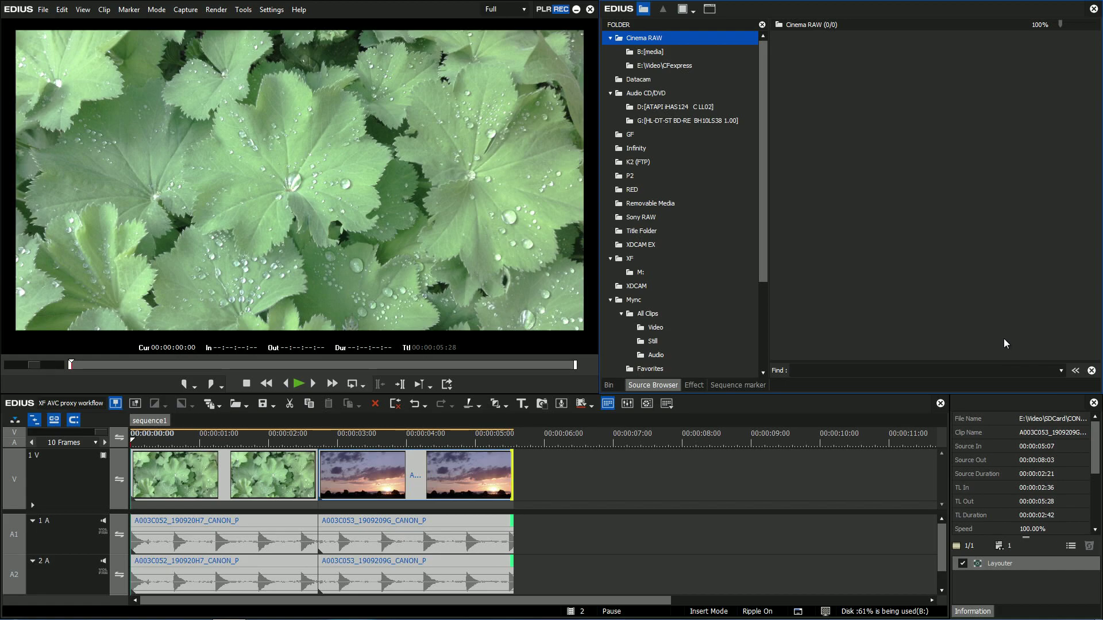
- View the CFexpress clips and confirm replacing both proxies with their RAW originals
click(673, 66)
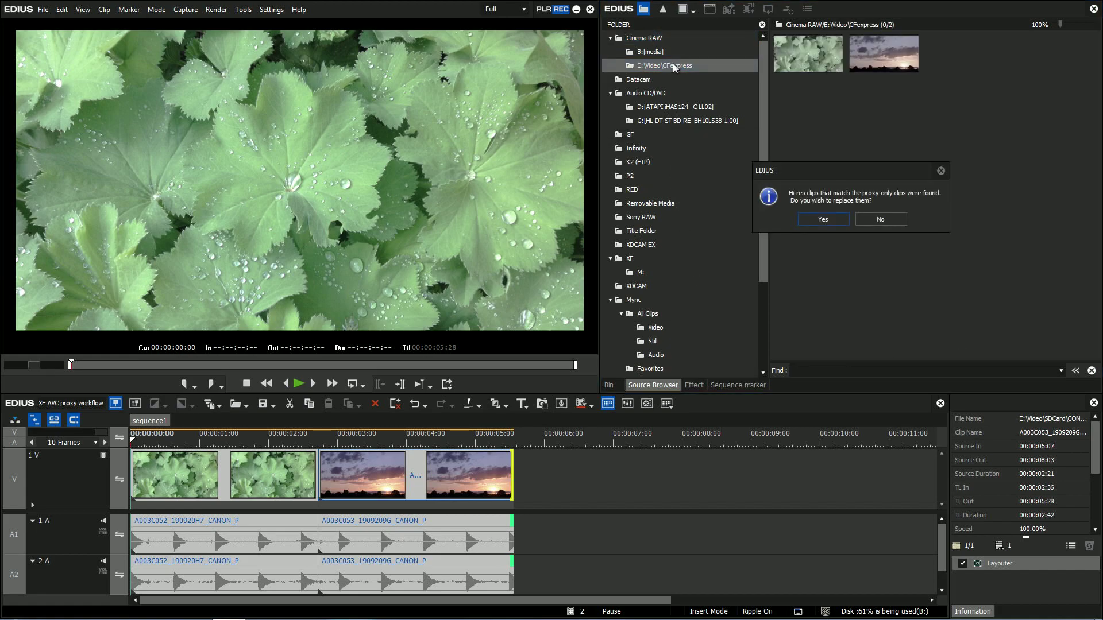
click(838, 222)
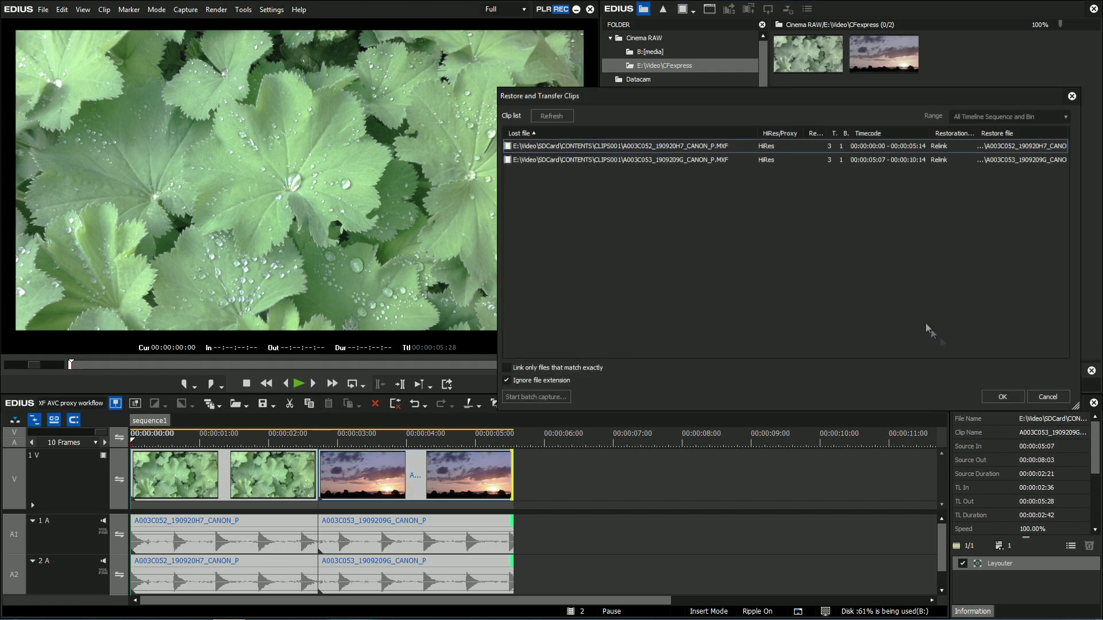
click(1003, 397)
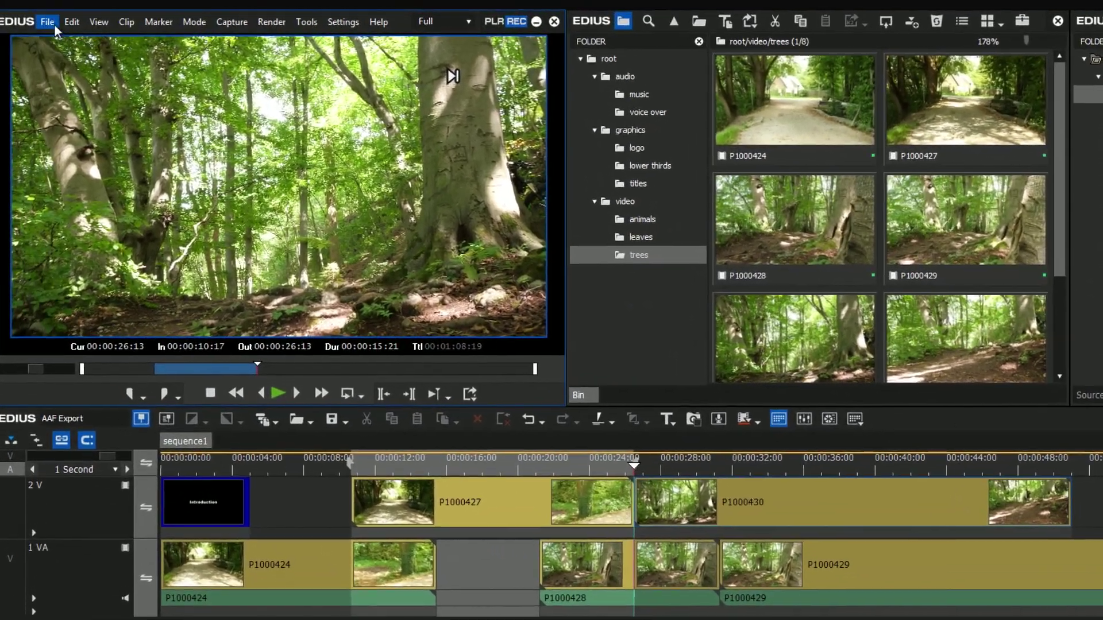
- Choose AAF Project Exporter under Others in Print to File, with Display Timecode ticked
click(55, 23)
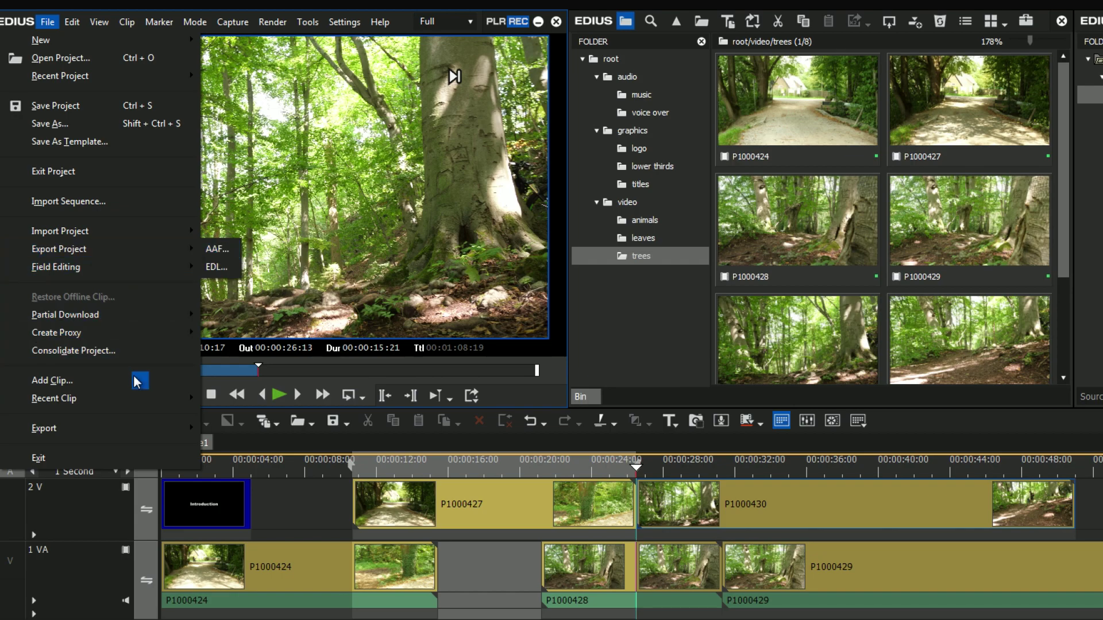
mouse_move(99, 428)
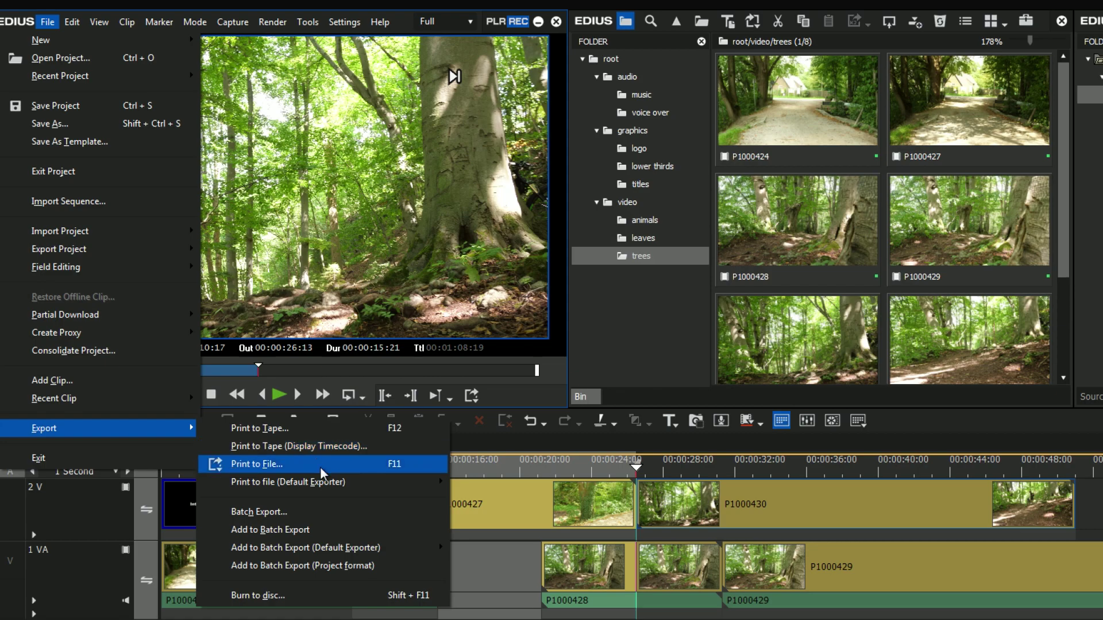
click(320, 466)
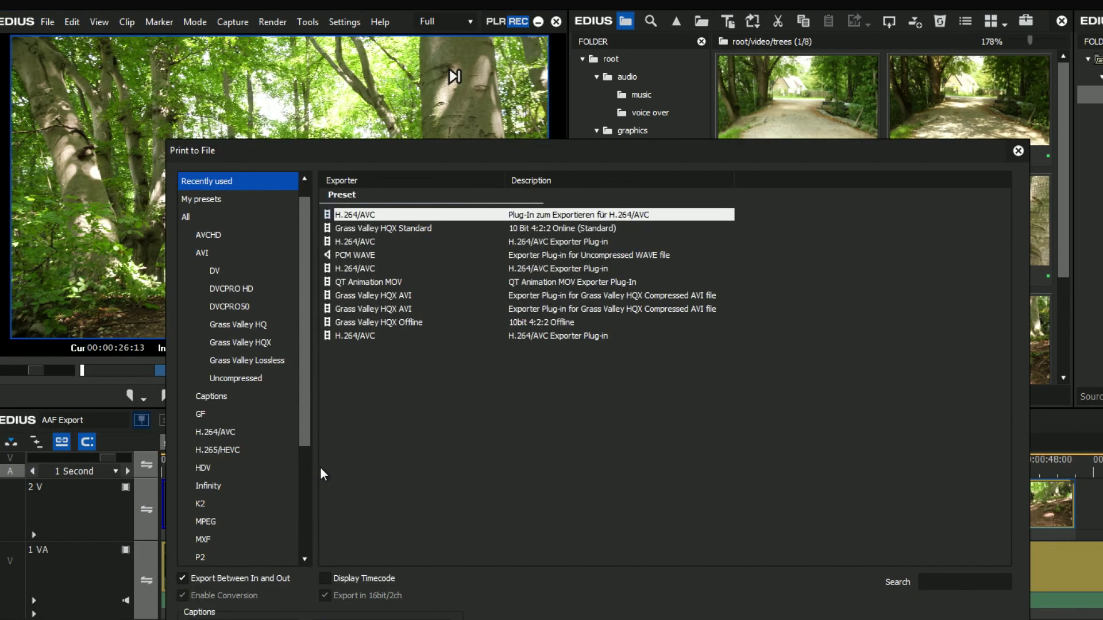
drag(305, 433, 314, 564)
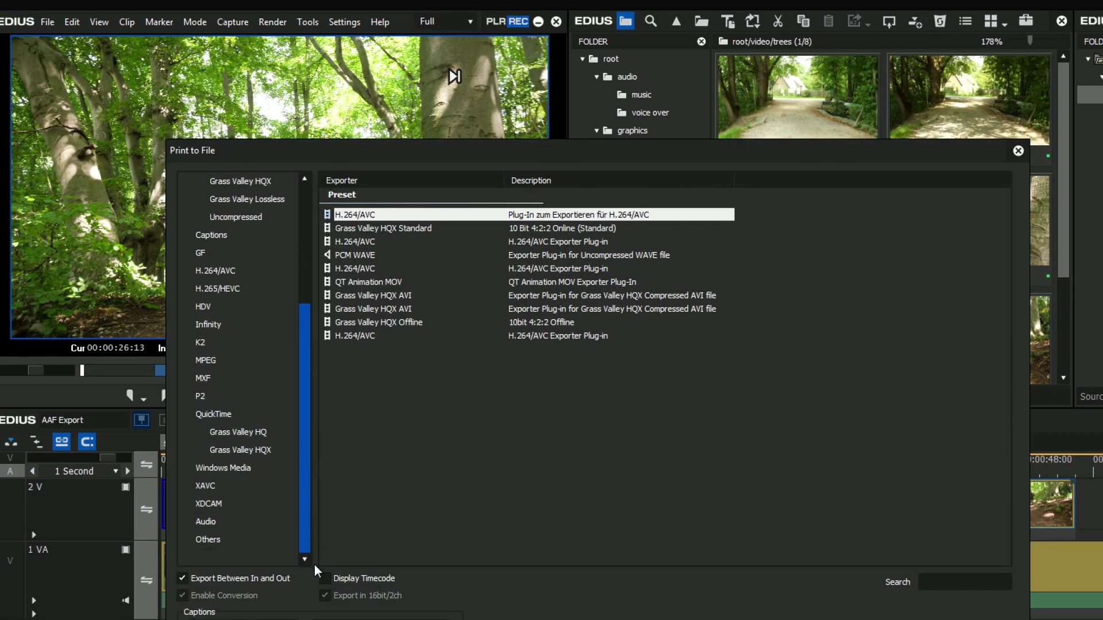
click(267, 552)
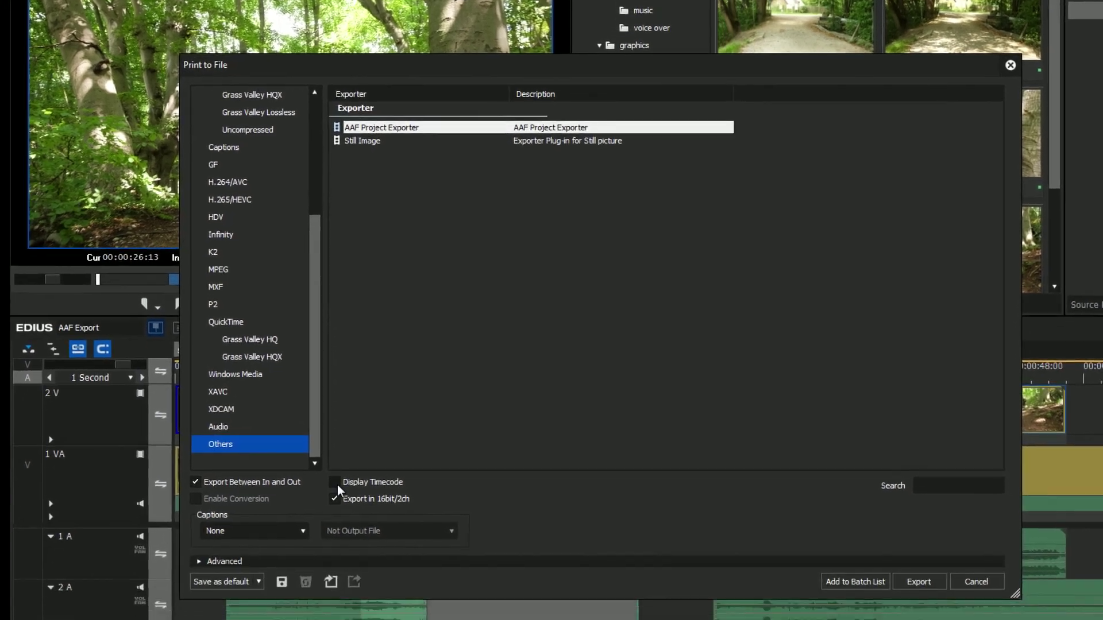
click(339, 444)
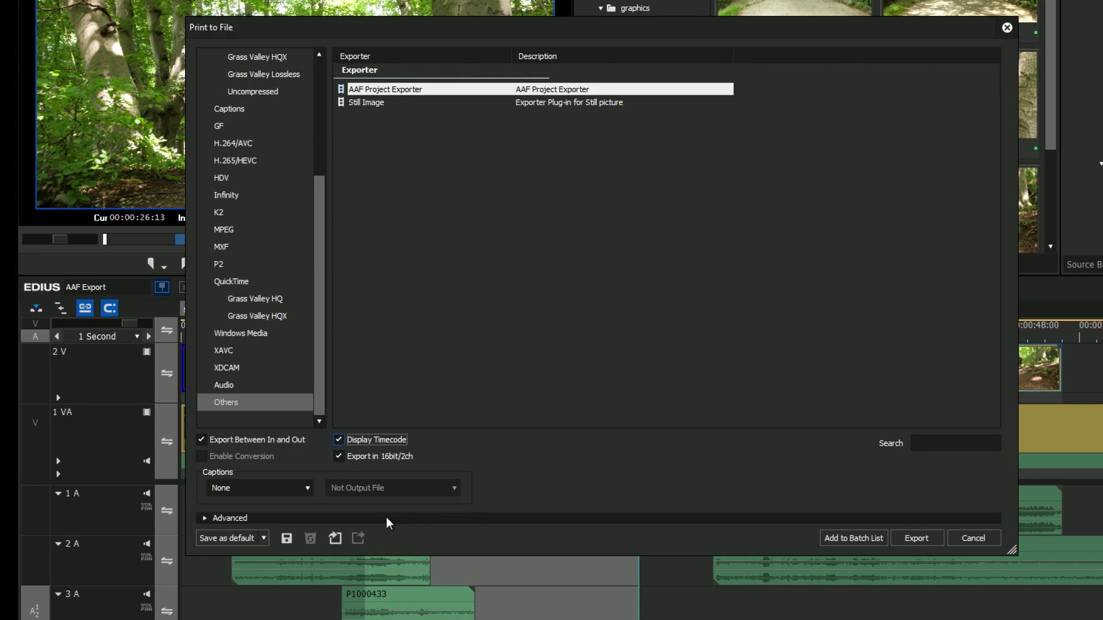
- Save AAF Project Exporter to default exporter slot 1 and verify the slot
click(262, 538)
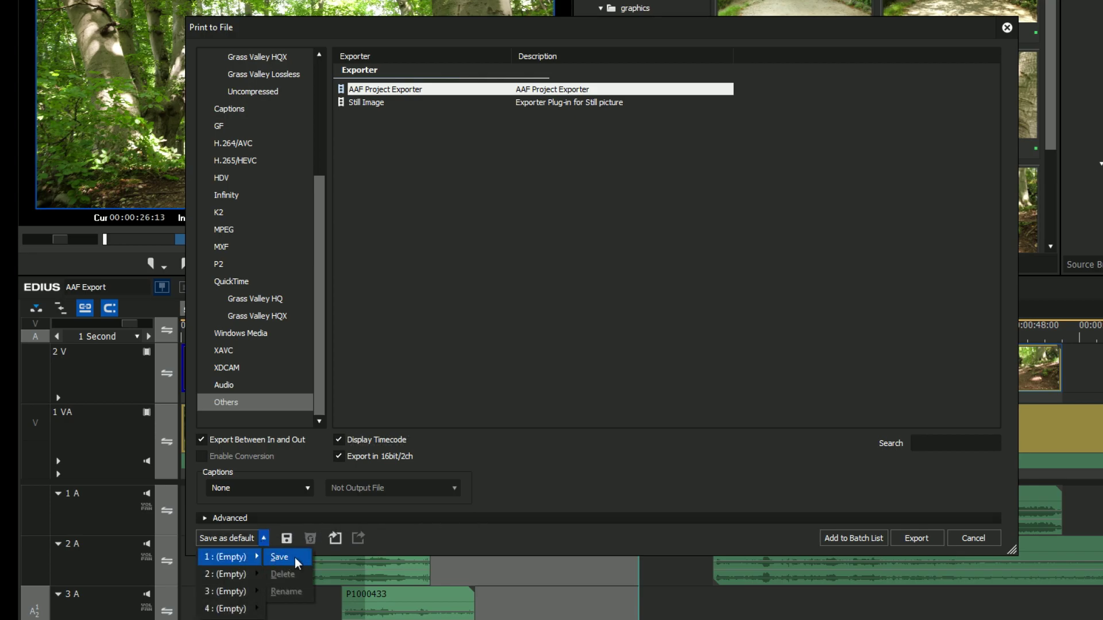
click(293, 557)
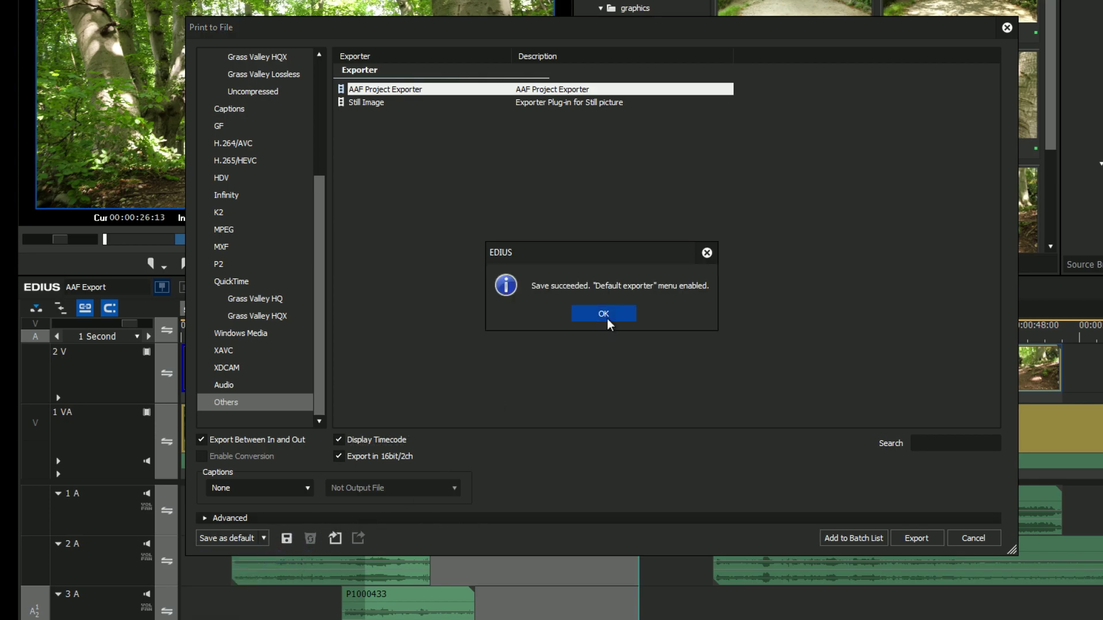
click(605, 315)
click(264, 538)
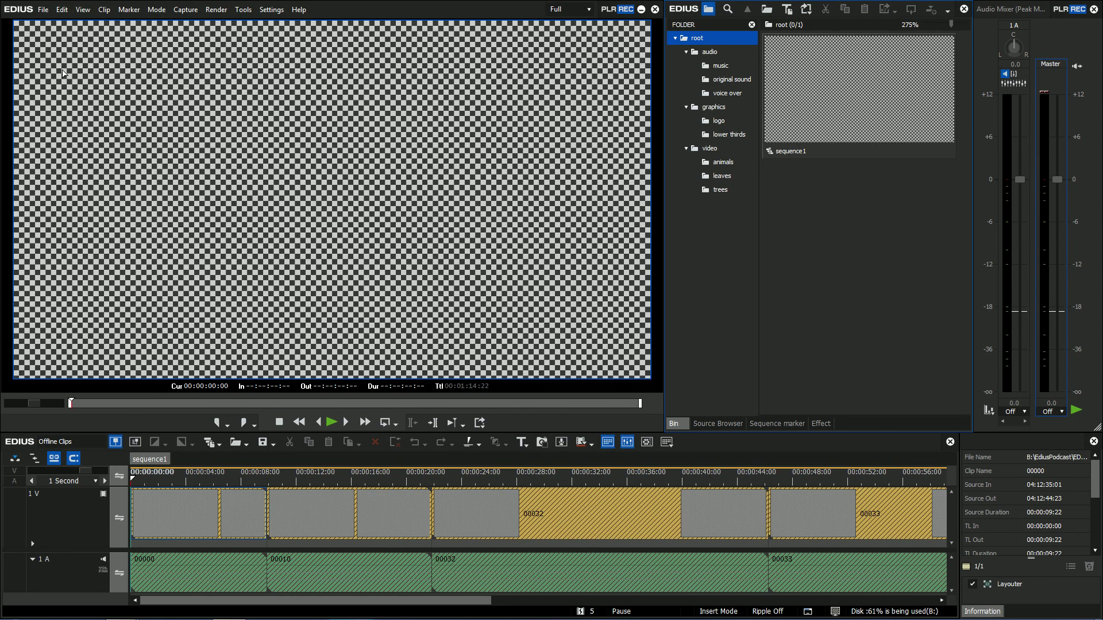
- Open the full Restore Offline Clip list and browse for the first lost clip's replacement
click(37, 12)
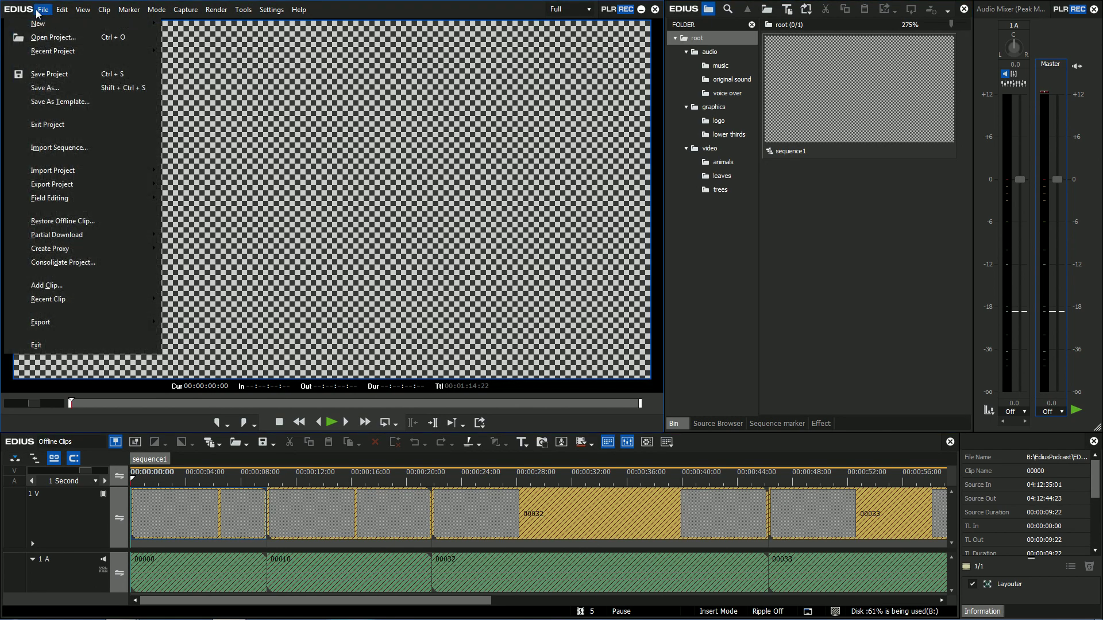
click(118, 221)
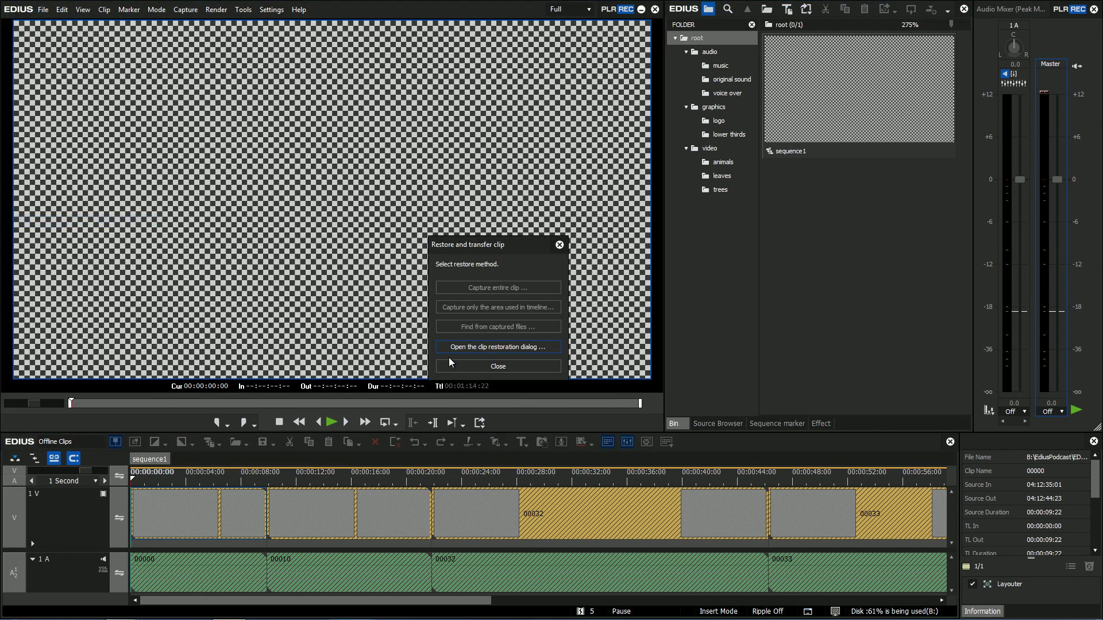
click(468, 349)
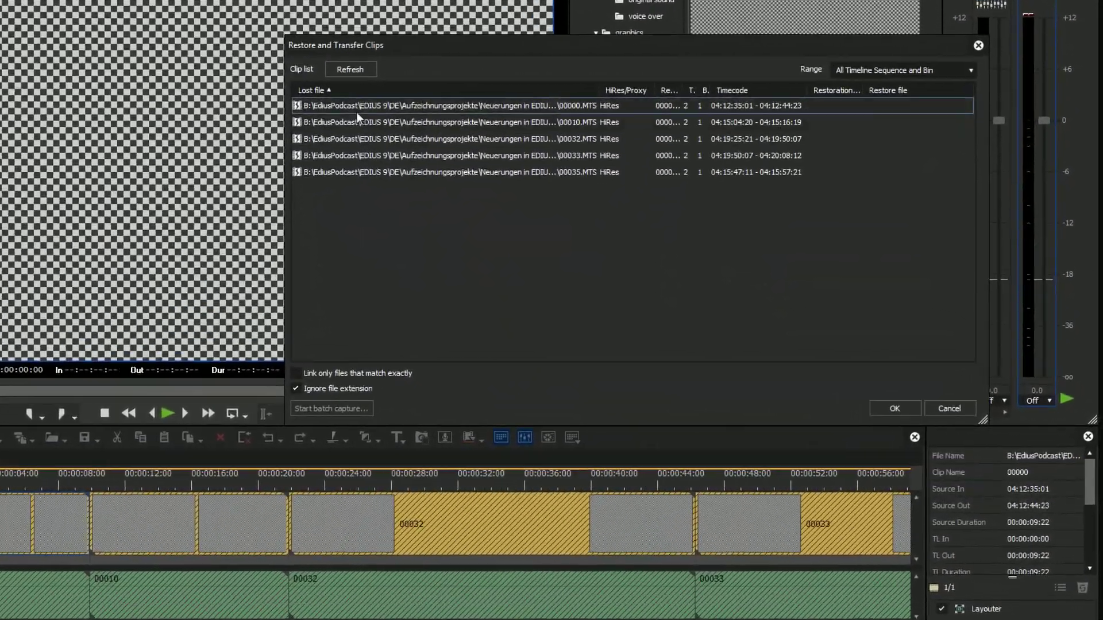
double_click(358, 110)
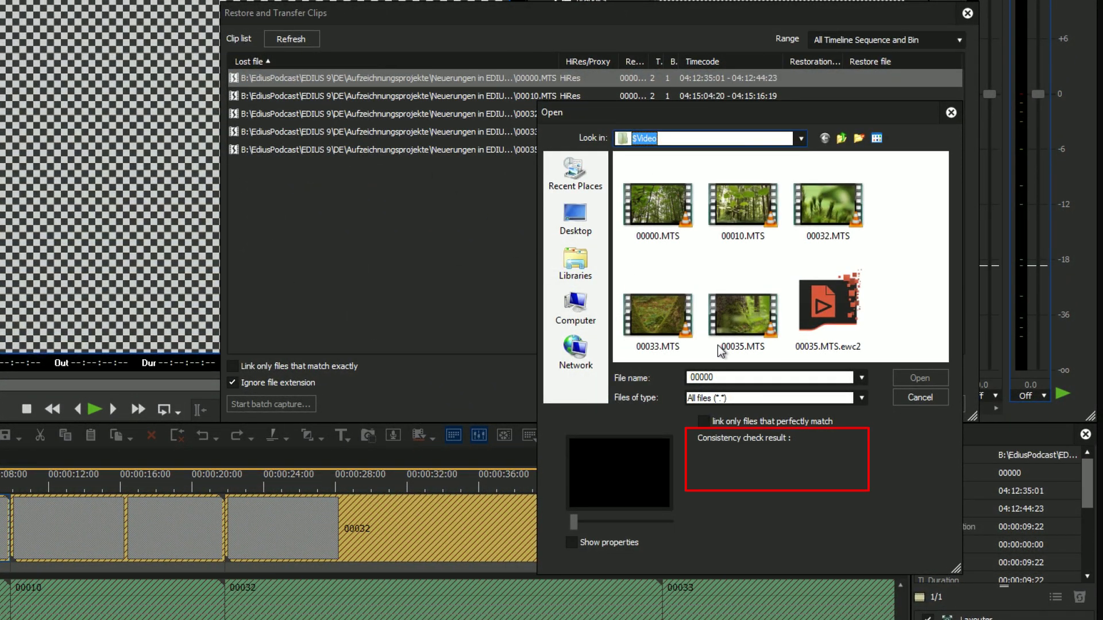
- Check 00000, 00010, 00032, 00033.MTS and 00035.MTS.ewc2 against the lost clip
mouse_move(658, 207)
click(670, 208)
click(722, 218)
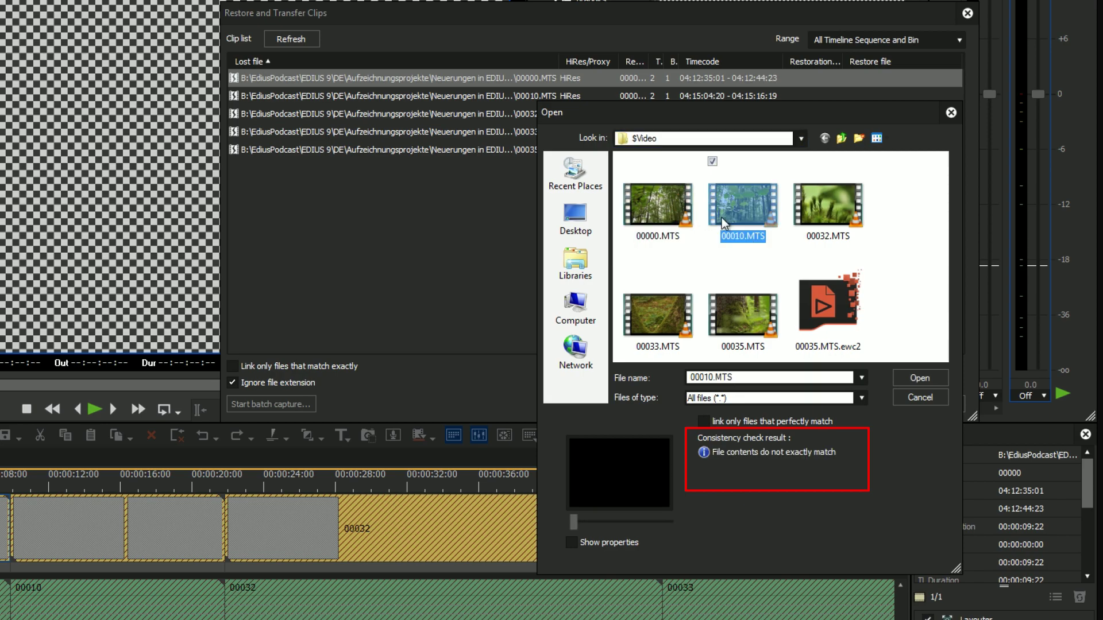
click(825, 228)
click(659, 313)
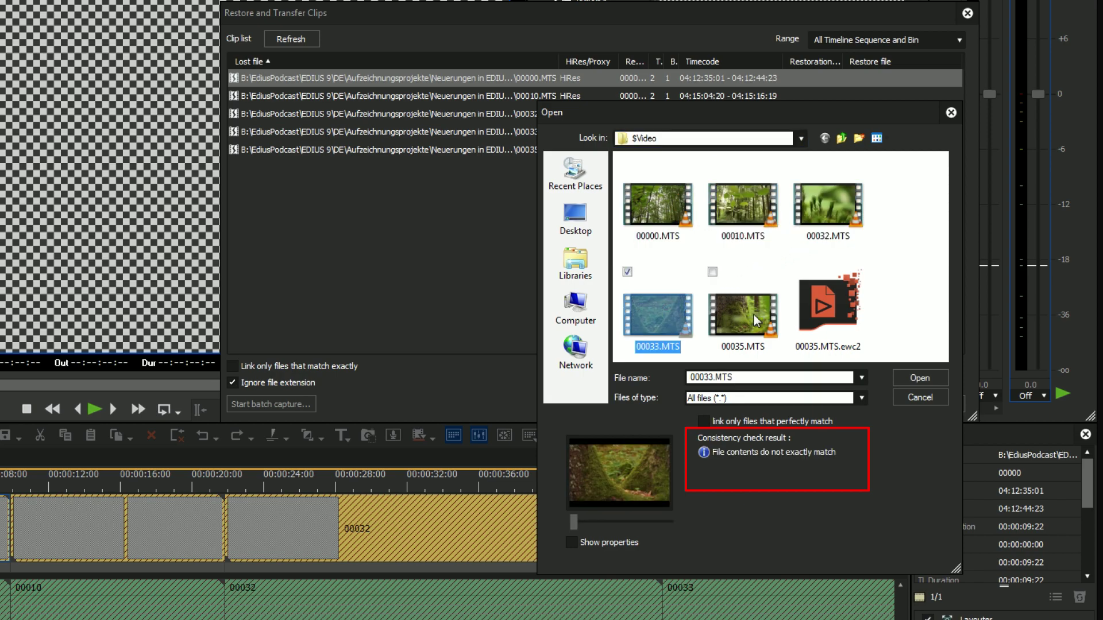
click(825, 303)
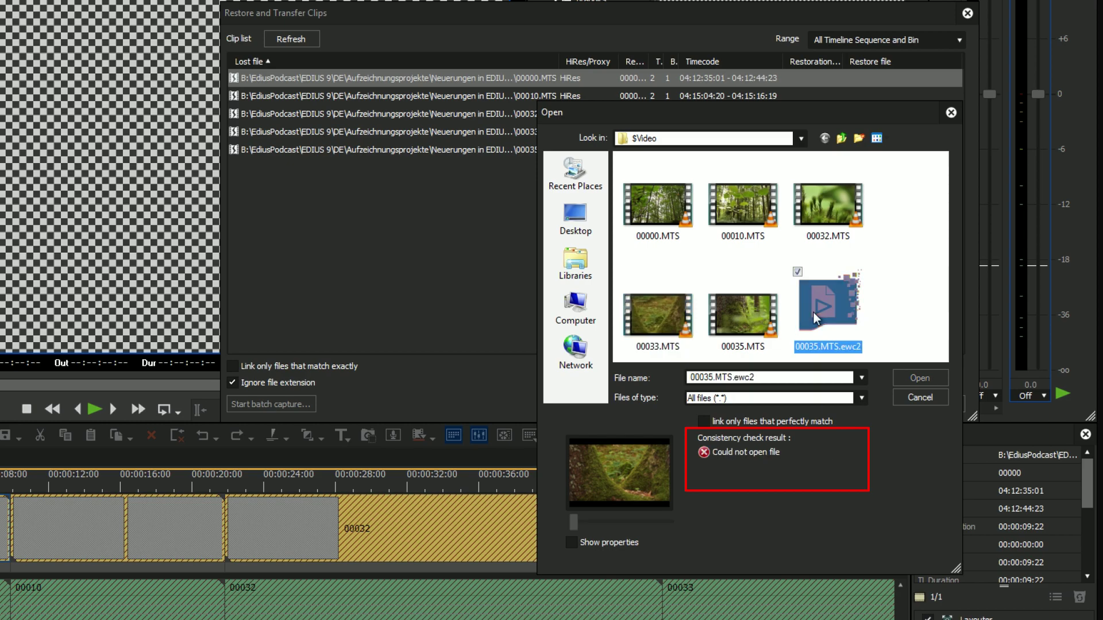
- Allow only perfectly matching files, recheck 00033 and 00010, and choose 00000.MTS
click(722, 419)
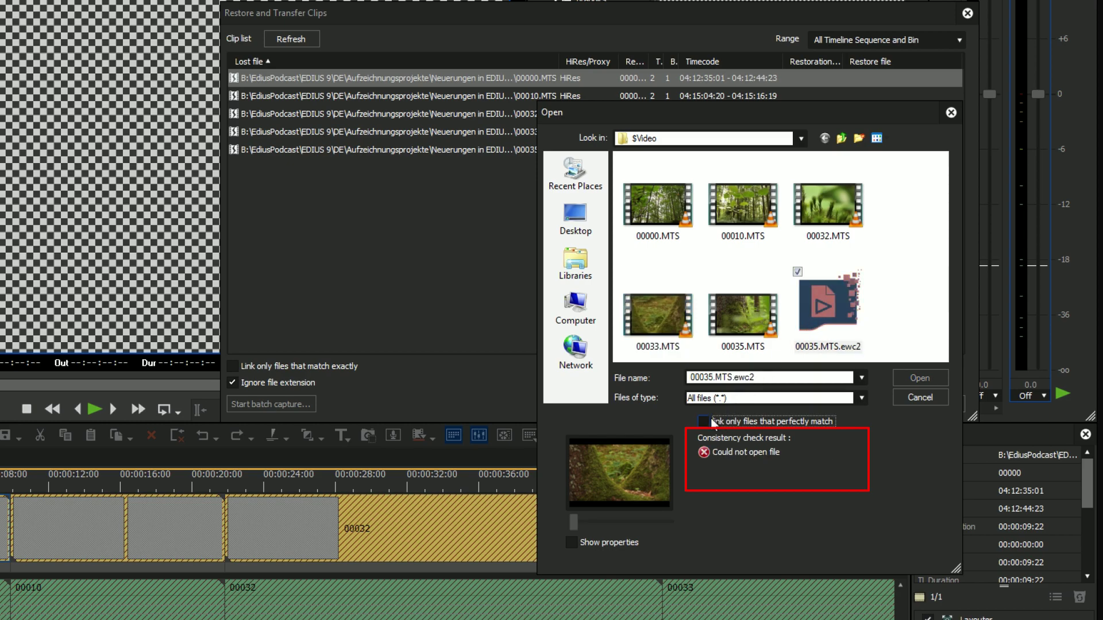
click(669, 329)
click(740, 220)
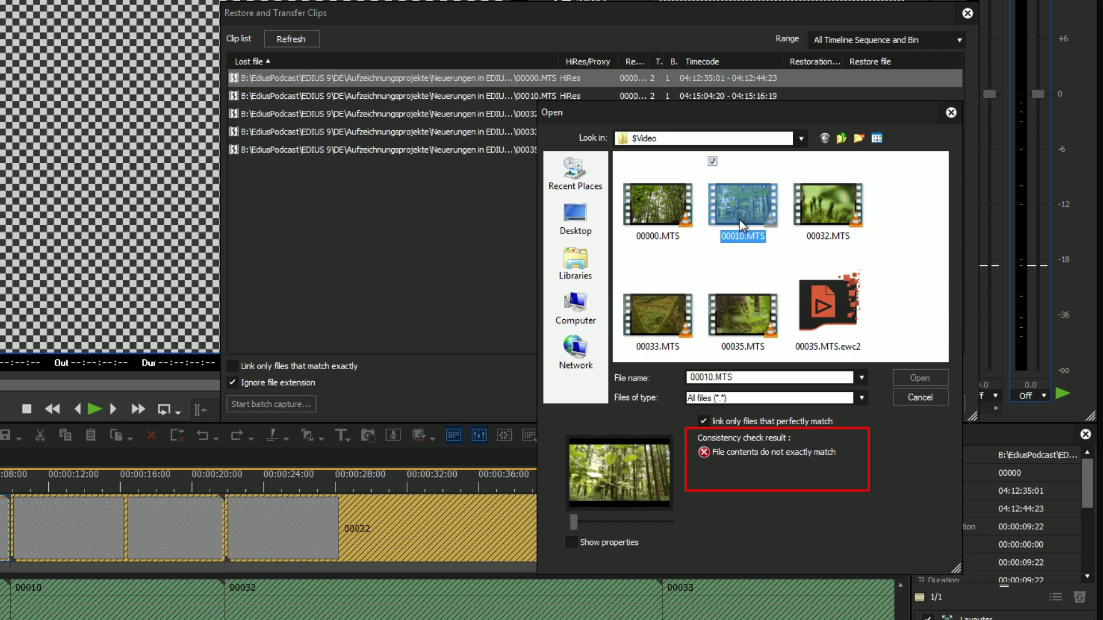
click(672, 222)
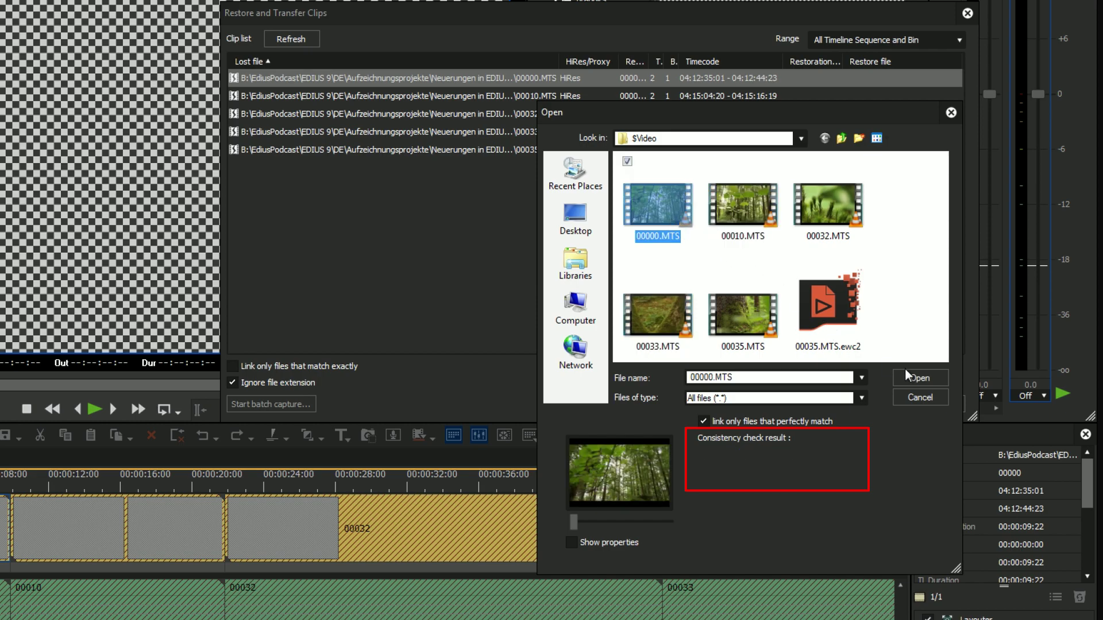